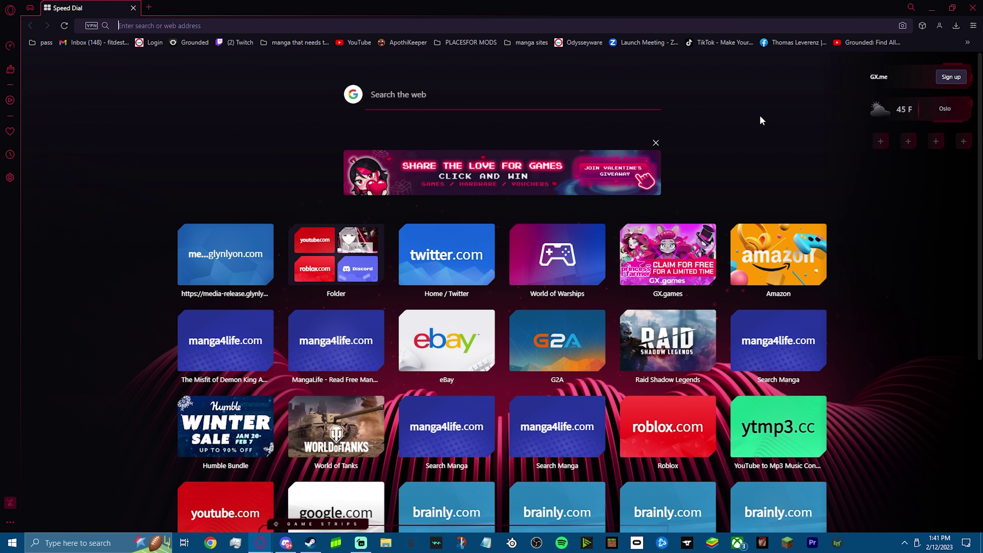
{"action": "type", "text": "https://multimc.org"}
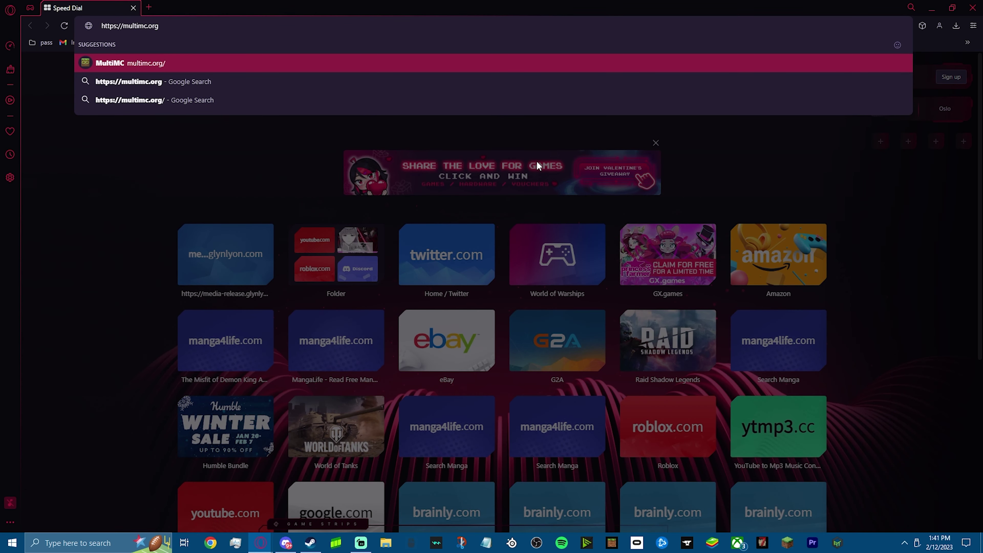
{"action": "key", "text": "Return"}
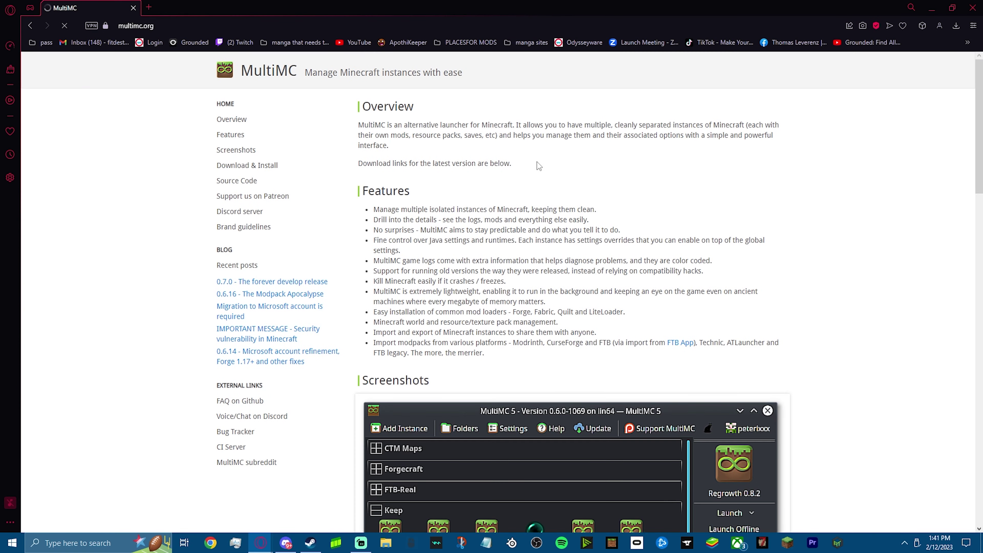
{"action": "scroll", "coordinate": [535, 282], "scroll_direction": "down", "scroll_amount": 8}
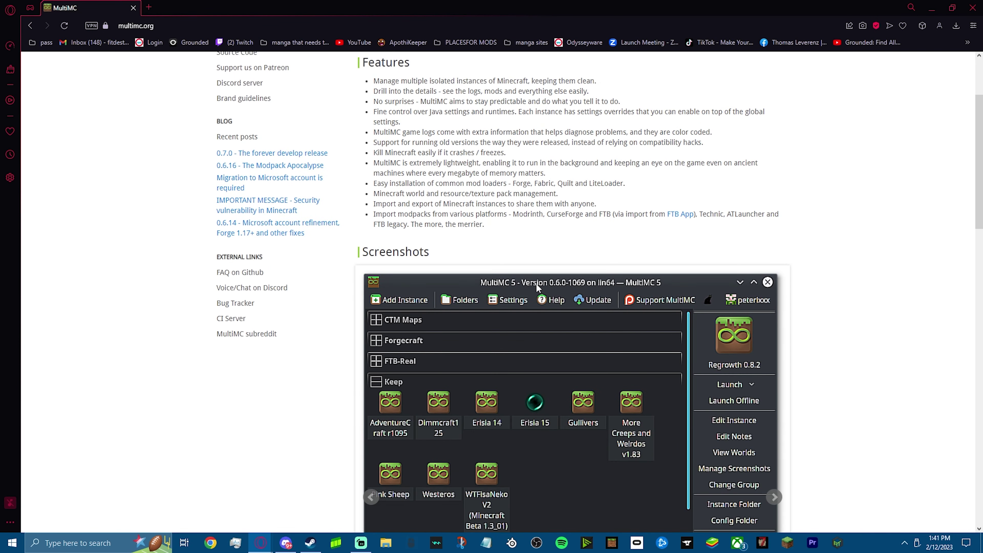
{"action": "scroll", "coordinate": [519, 319], "scroll_direction": "down", "scroll_amount": 5}
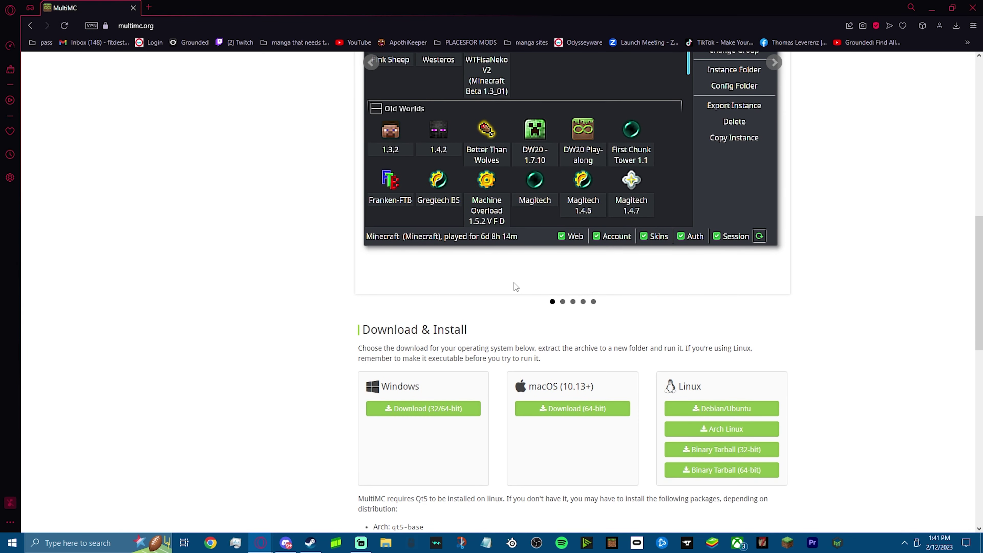
{"action": "scroll", "coordinate": [515, 287], "scroll_direction": "up", "scroll_amount": 12}
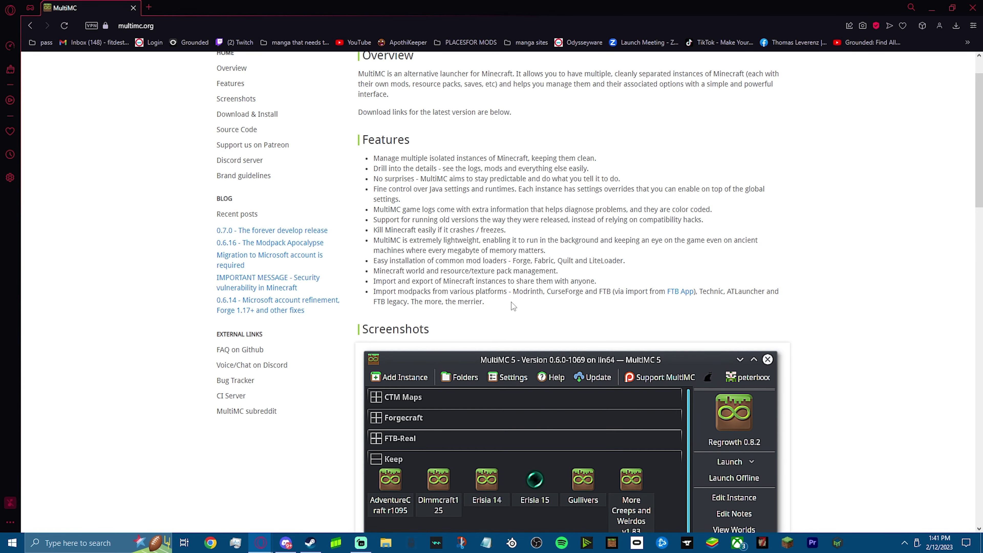
{"action": "scroll", "coordinate": [513, 306], "scroll_direction": "up", "scroll_amount": 3}
{"action": "scroll", "coordinate": [516, 303], "scroll_direction": "down", "scroll_amount": 5}
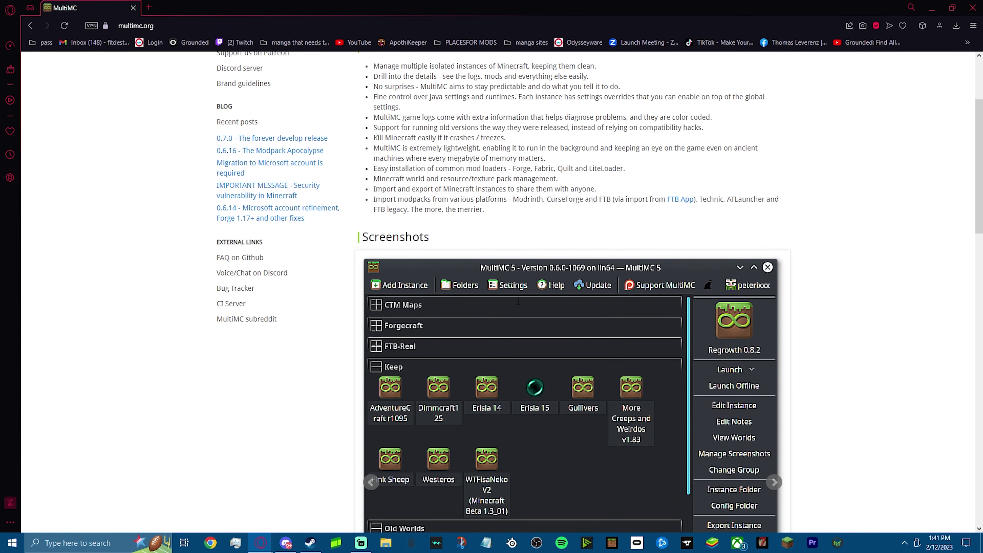
{"action": "scroll", "coordinate": [518, 302], "scroll_direction": "down", "scroll_amount": 9}
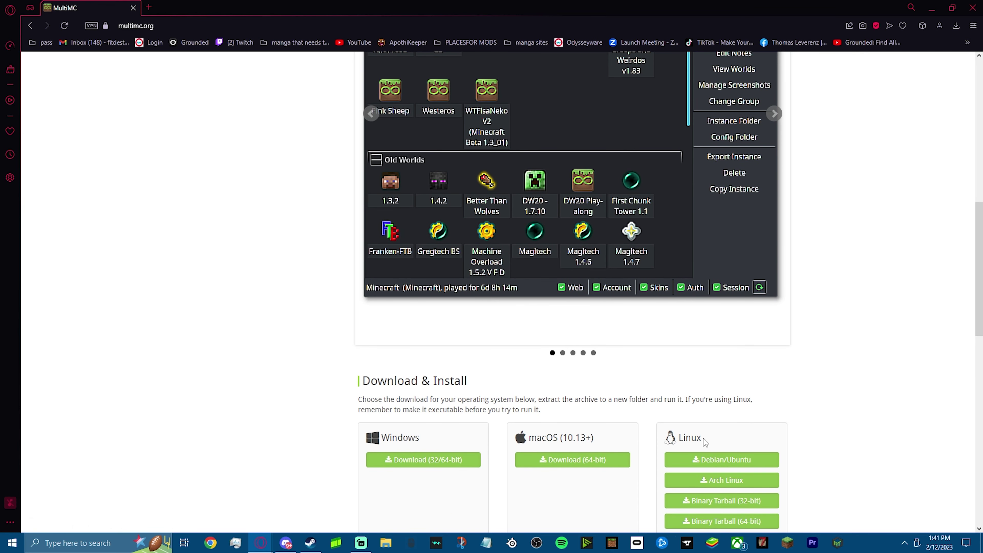
{"action": "scroll", "coordinate": [703, 438], "scroll_direction": "down", "scroll_amount": 3}
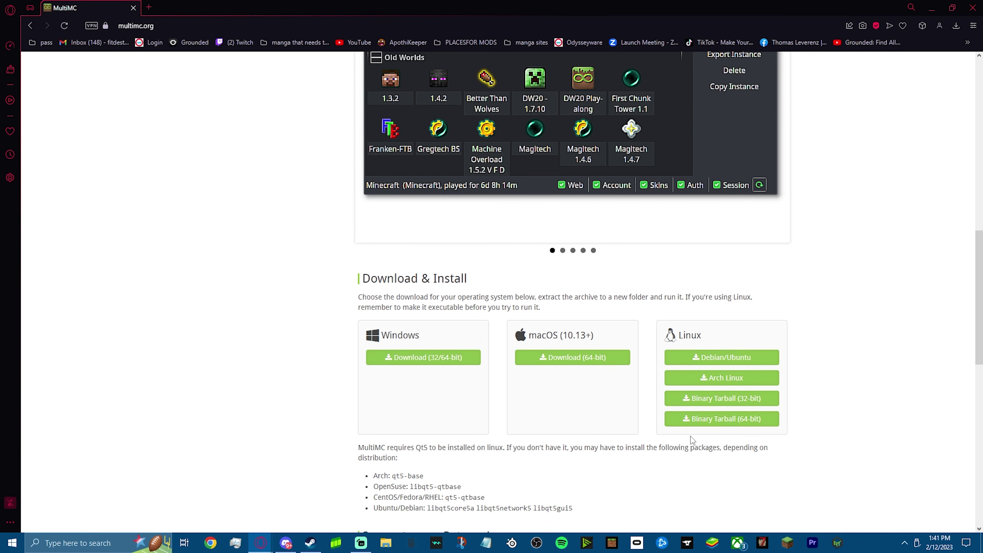
{"action": "left_click", "coordinate": [472, 361]}
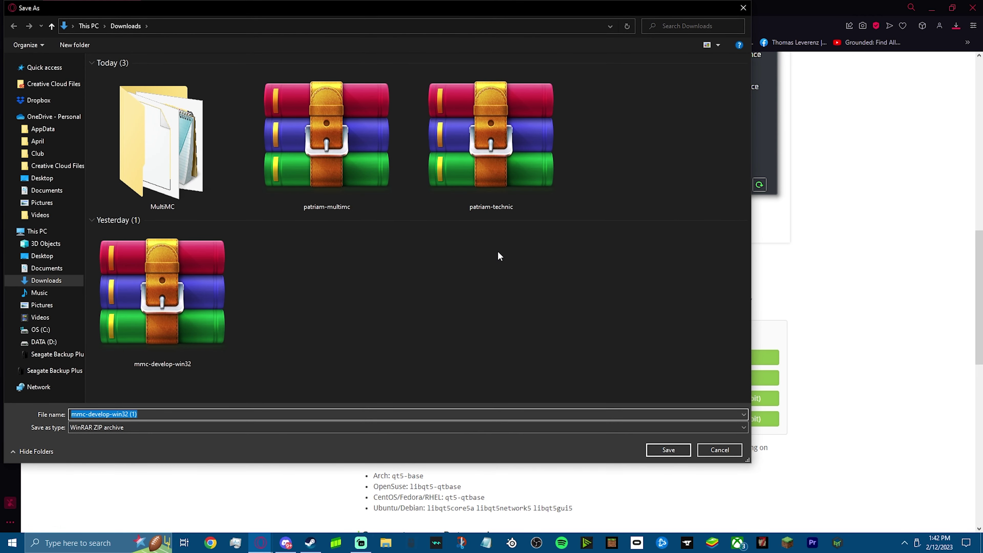
{"action": "left_click", "coordinate": [654, 450]}
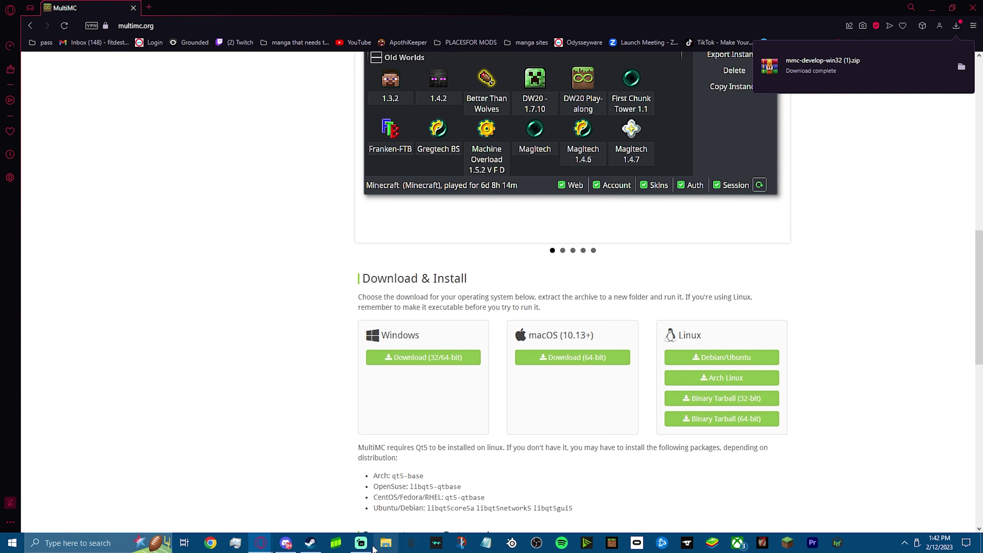
- Switch to File Explorer and create a new folder named TEST in Downloads
{"action": "left_click", "coordinate": [385, 542]}
{"action": "left_click", "coordinate": [580, 261]}
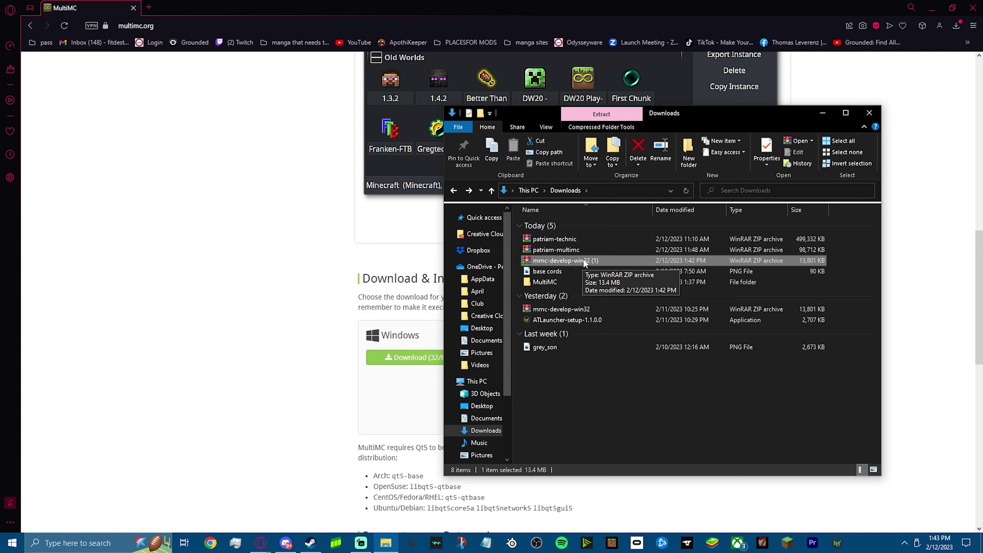
{"action": "right_click", "coordinate": [585, 260]}
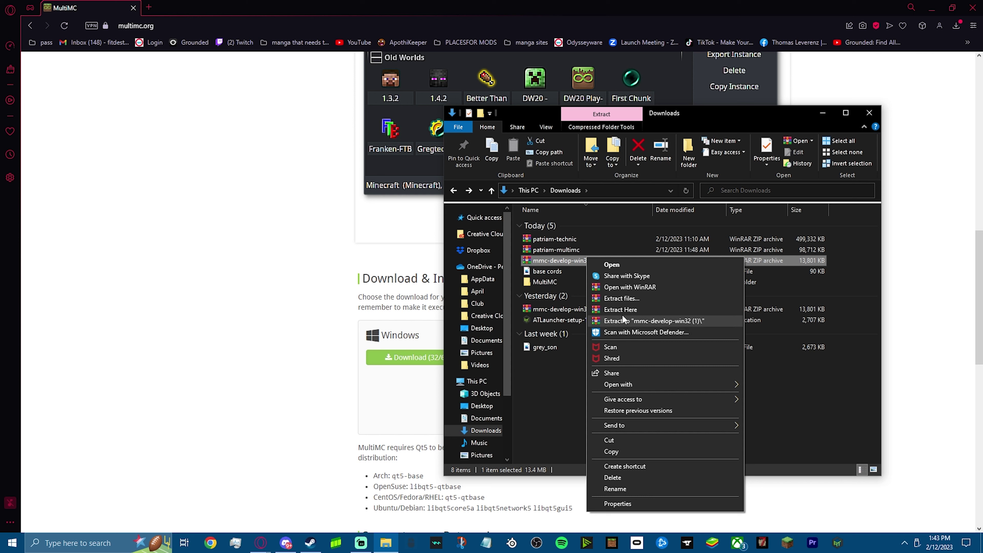
{"action": "left_click", "coordinate": [538, 376]}
{"action": "right_click", "coordinate": [537, 377]}
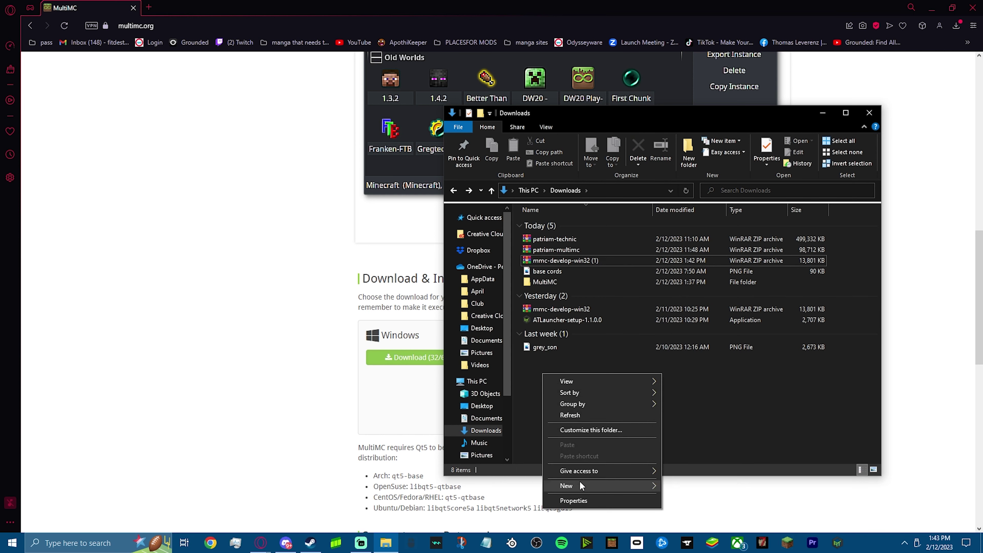
{"action": "mouse_move", "coordinate": [579, 485]}
{"action": "left_click", "coordinate": [710, 335]}
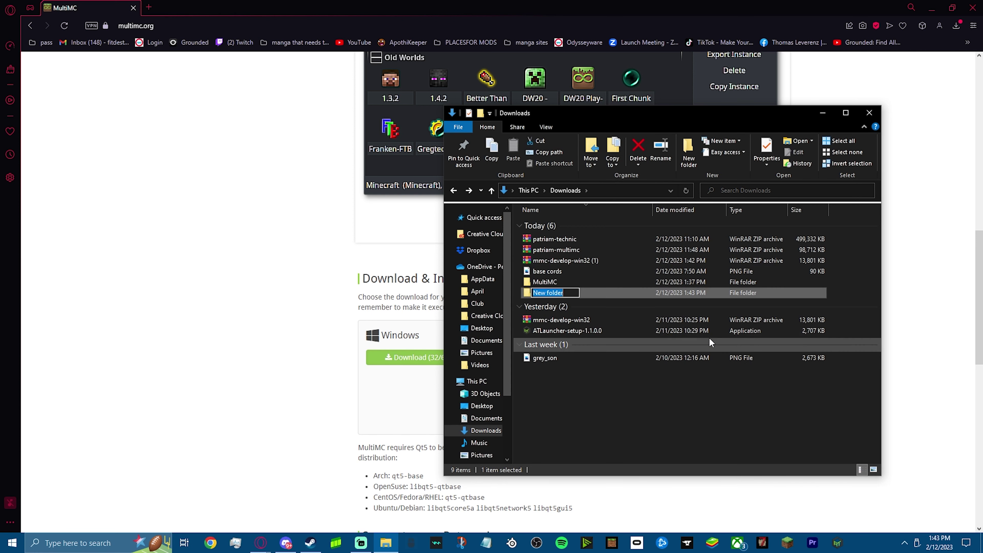
{"action": "type", "text": "TEST"}
{"action": "key", "text": "Return"}
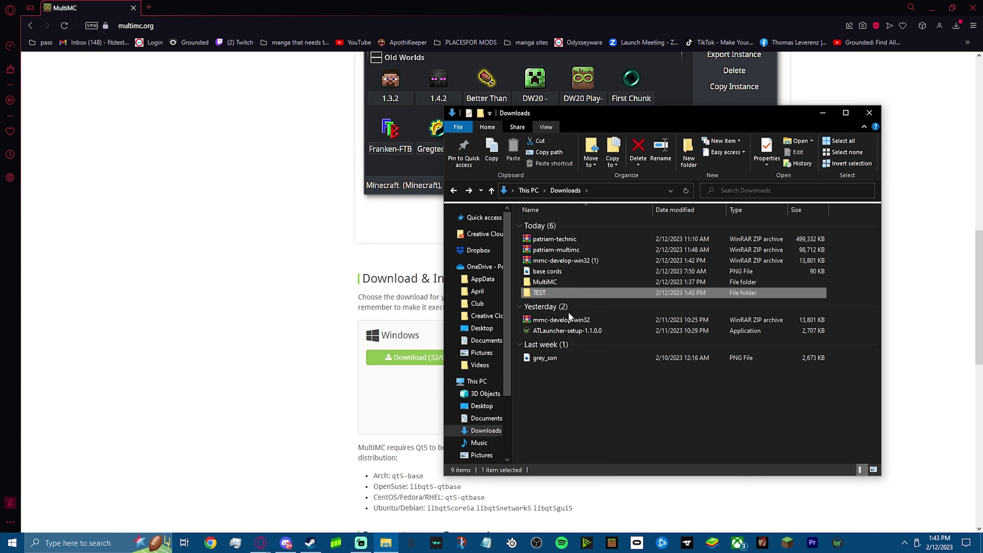
- Move the mmc-develop-win32 (1) archive into the TEST folder and extract it there
{"action": "left_click_drag", "start_coordinate": [615, 255], "coordinate": [590, 291]}
{"action": "double_click", "coordinate": [581, 282]}
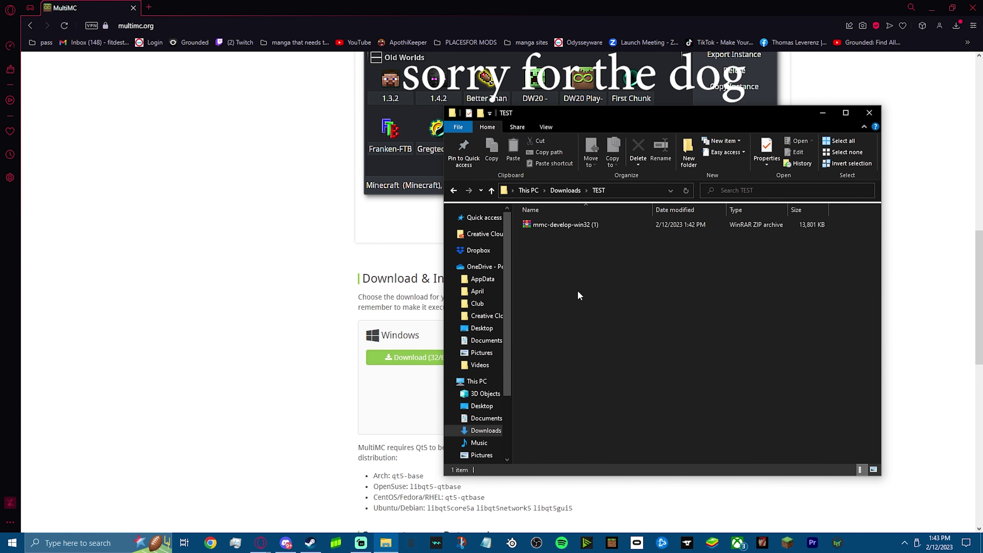
{"action": "right_click", "coordinate": [595, 226]}
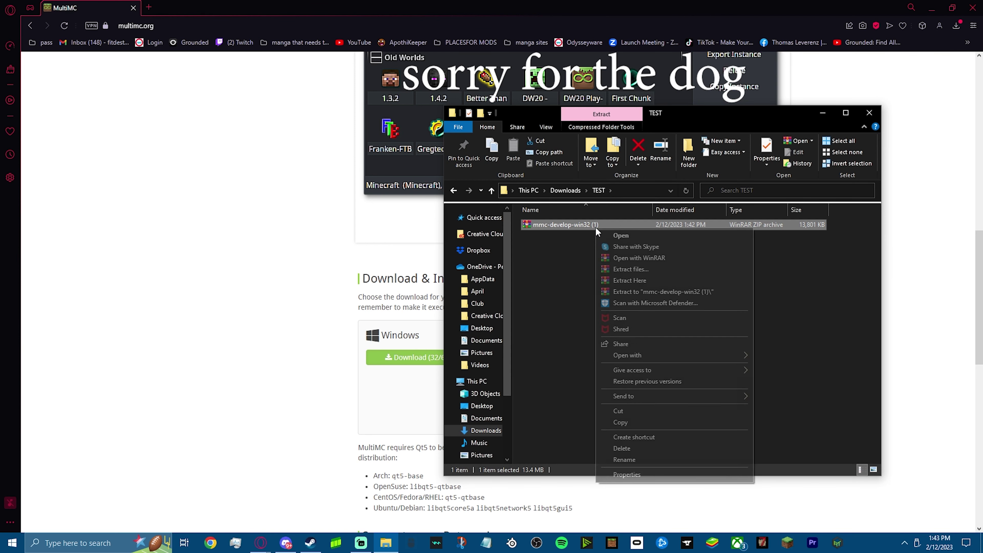
{"action": "left_click", "coordinate": [638, 280]}
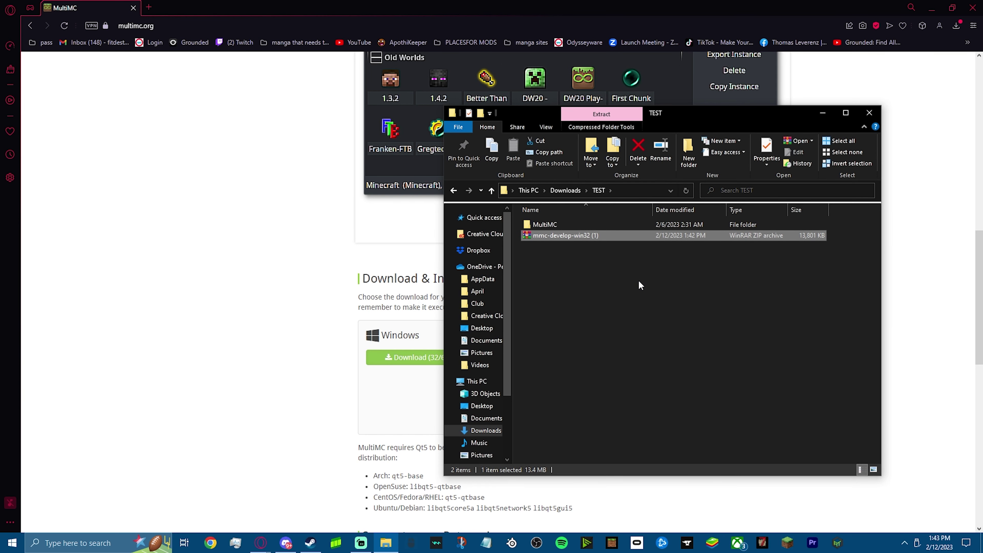
- Launch the MultiMC application from the extracted MultiMC folder
{"action": "left_click", "coordinate": [629, 223]}
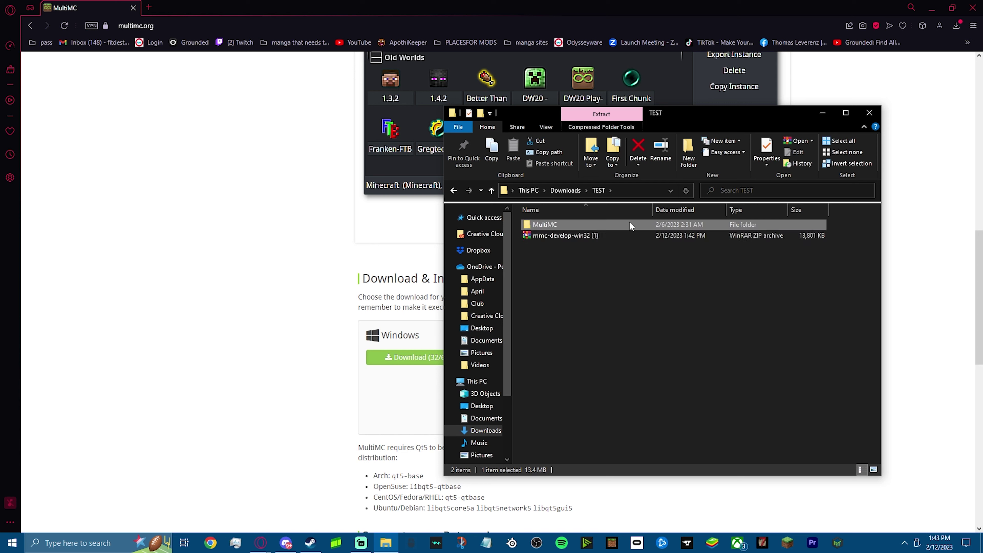
{"action": "double_click", "coordinate": [629, 225]}
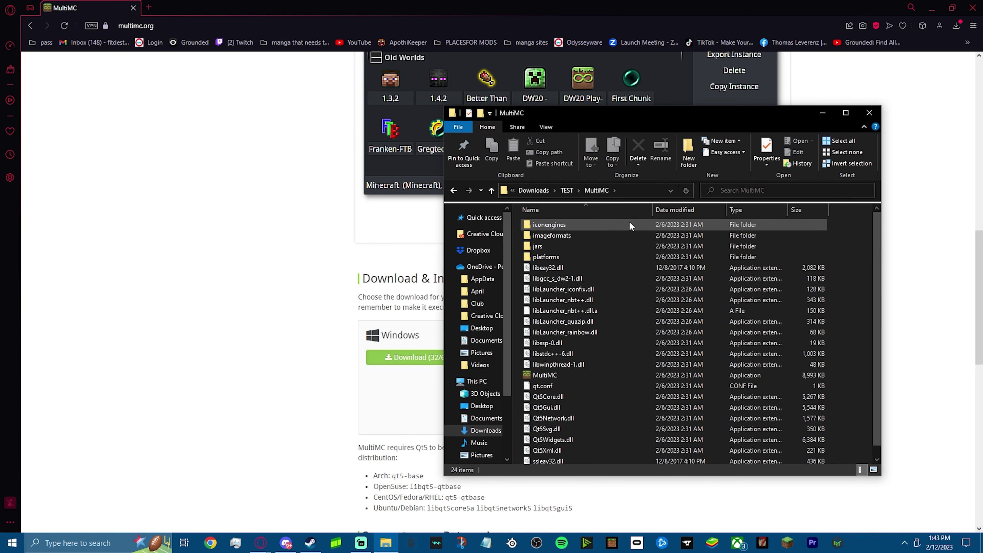
{"action": "scroll", "coordinate": [633, 247], "scroll_direction": "down", "scroll_amount": 1}
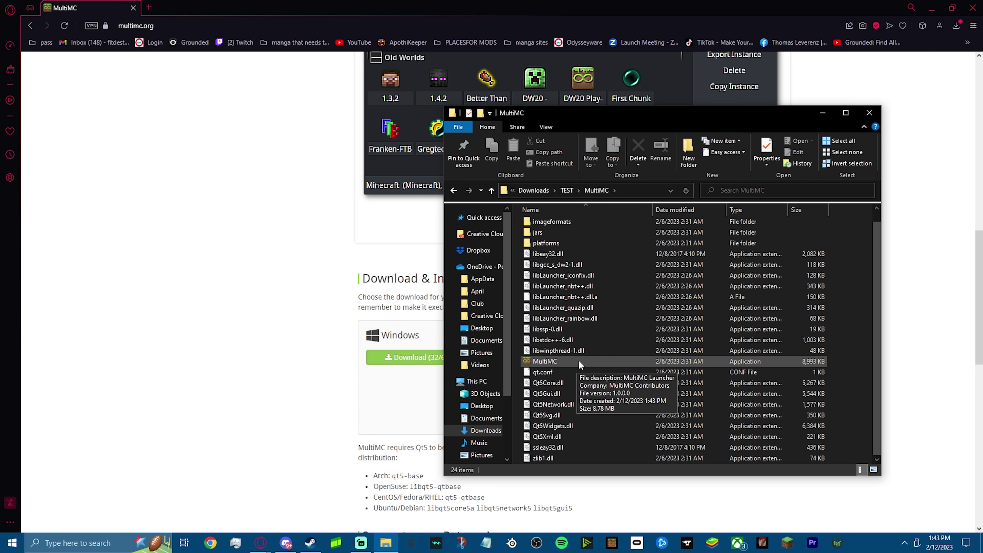
{"action": "scroll", "coordinate": [580, 364], "scroll_direction": "up", "scroll_amount": 1}
{"action": "left_click", "coordinate": [566, 378]}
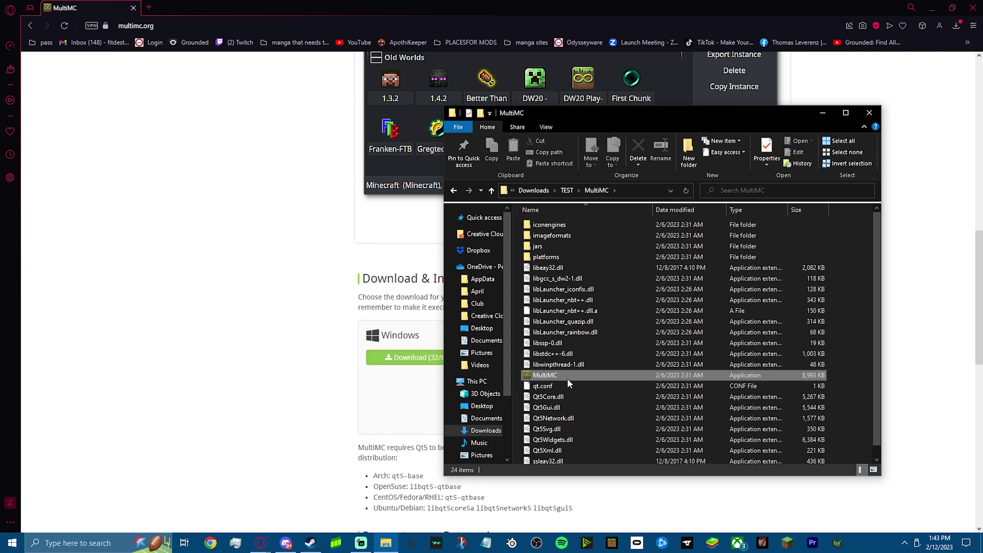
{"action": "double_click", "coordinate": [566, 378]}
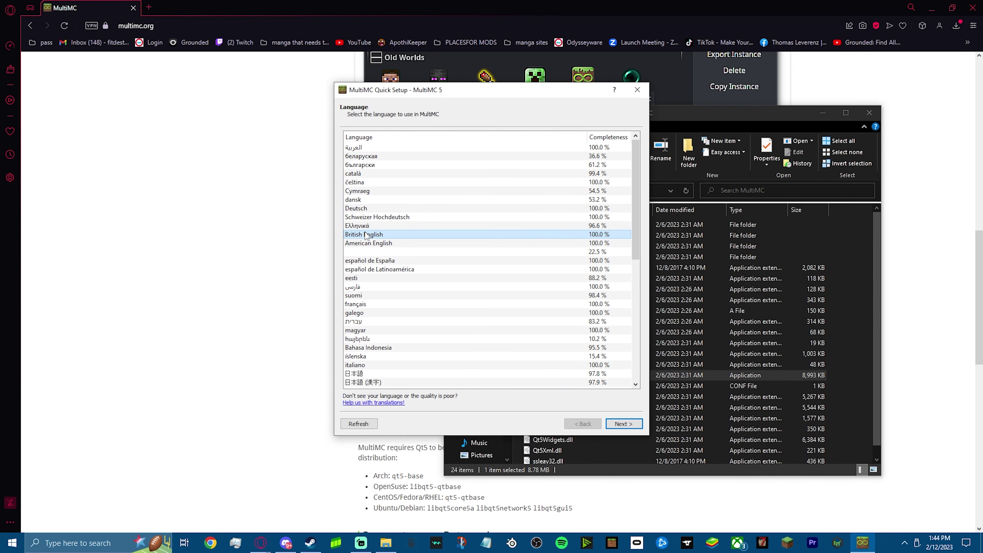
- Complete the quick setup with American English as the language, keeping the default Java, memory and analytics options
{"action": "left_click", "coordinate": [384, 244]}
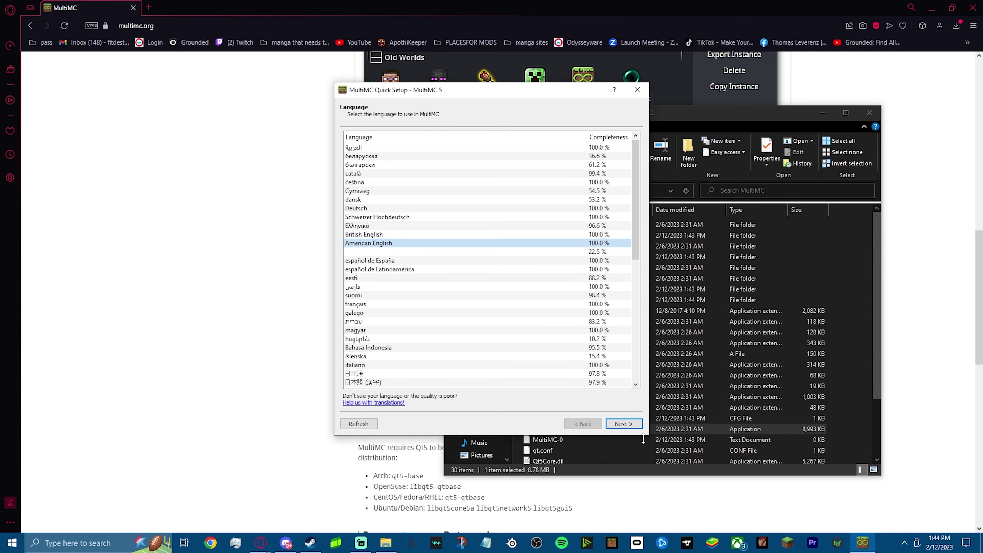
{"action": "left_click", "coordinate": [624, 425]}
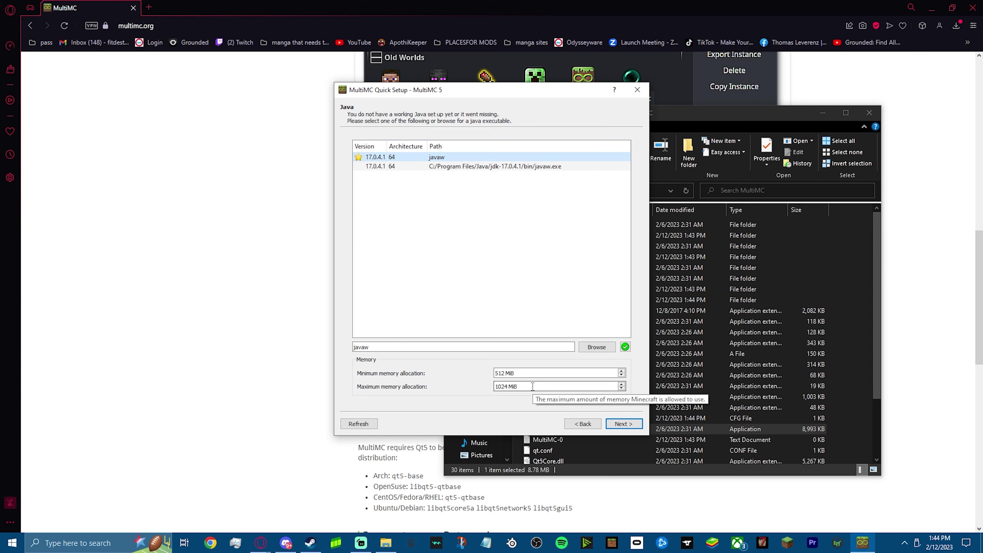
{"action": "left_click", "coordinate": [630, 424]}
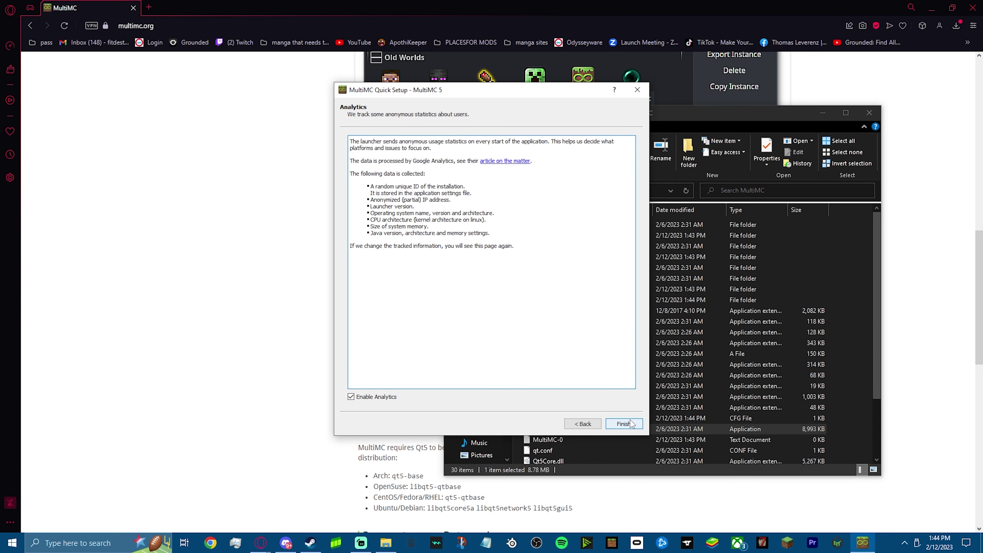
{"action": "left_click", "coordinate": [621, 425]}
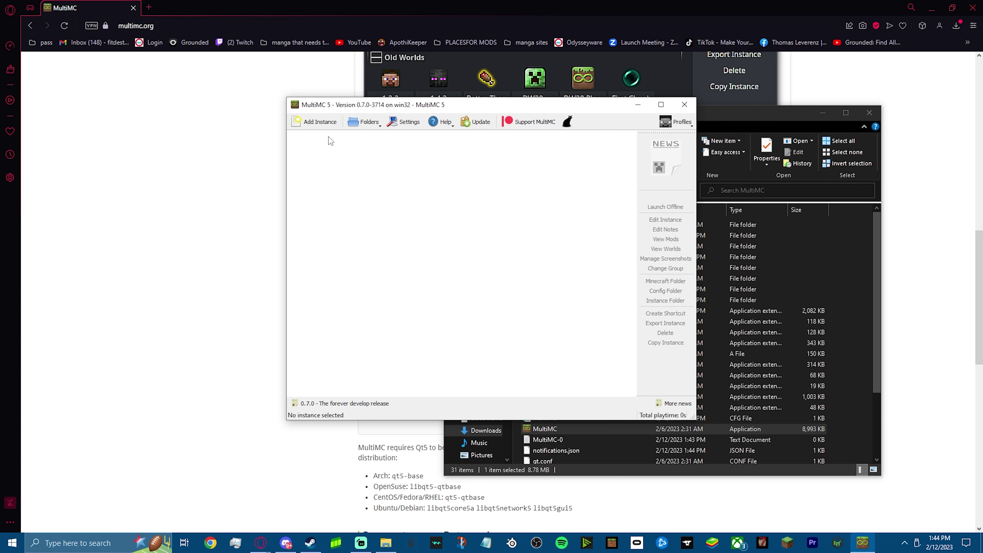
- Review the Java memory allocation options in the MultiMC settings and close them
{"action": "left_click", "coordinate": [406, 123]}
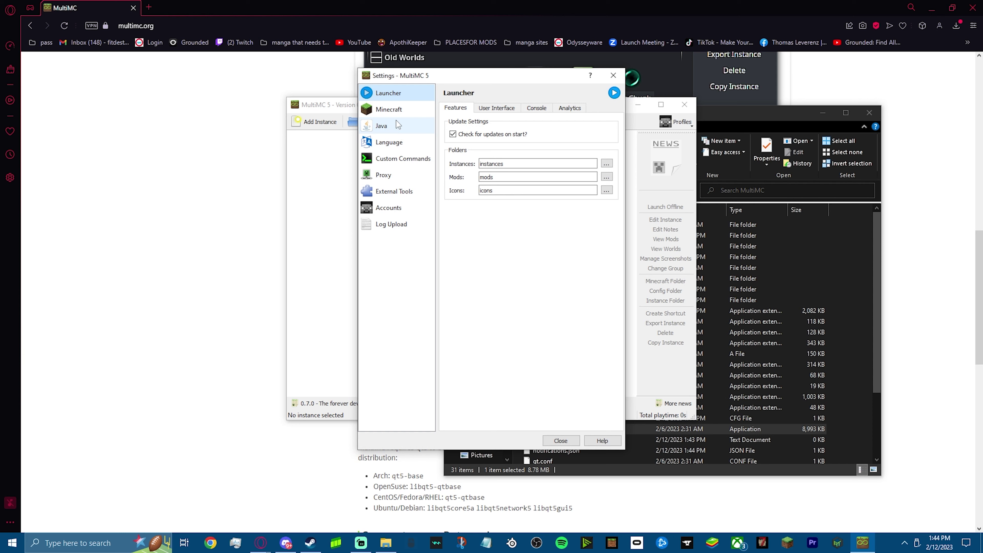
{"action": "left_click", "coordinate": [397, 124]}
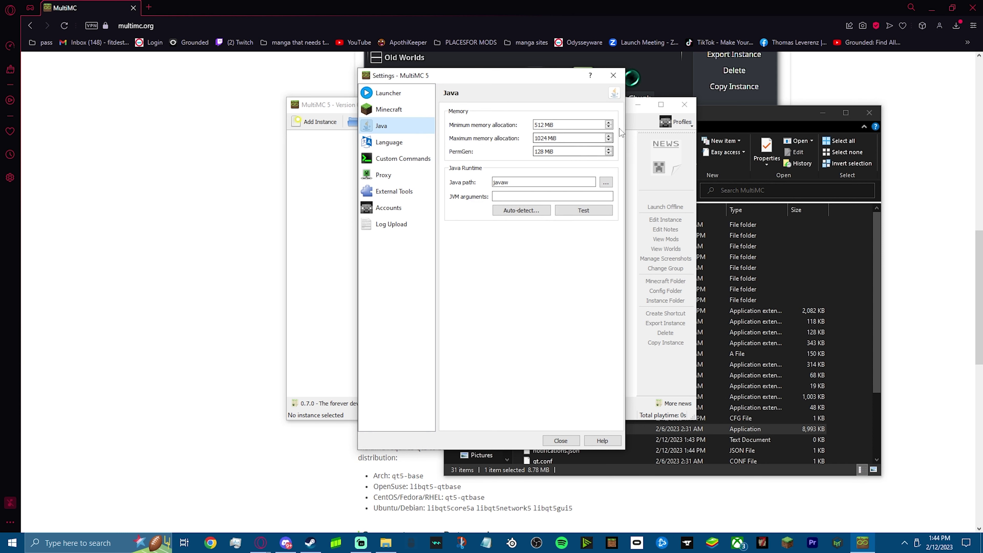
{"action": "left_click", "coordinate": [614, 75]}
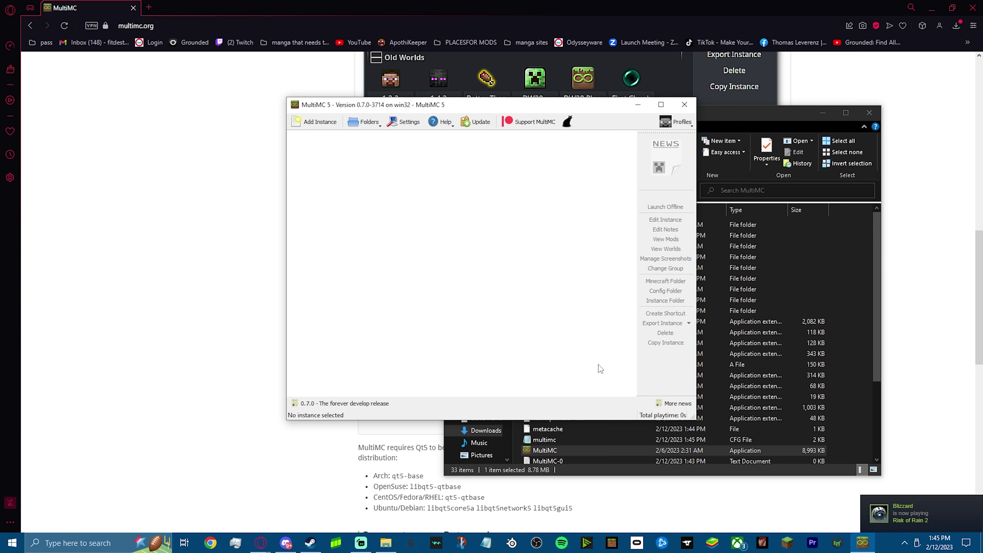
{"action": "left_click", "coordinate": [241, 263]}
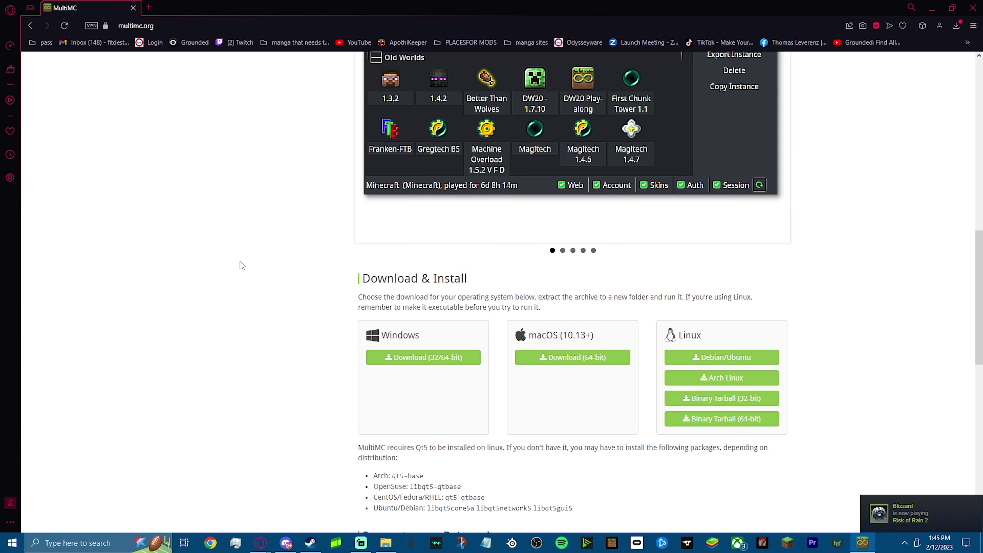
{"action": "left_click", "coordinate": [149, 12]}
{"action": "type", "text": "https://patriam.cc/download/patriam-multimc.zip"}
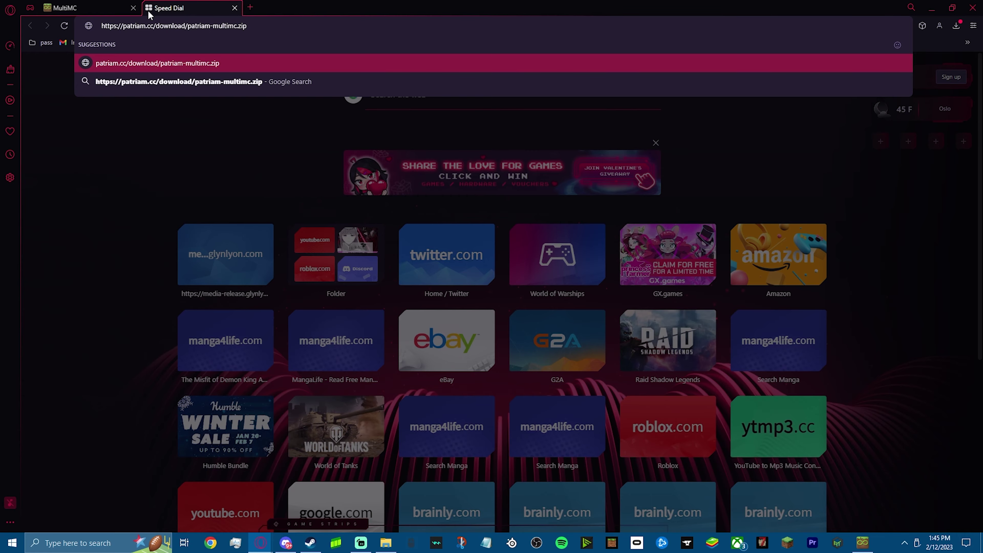
{"action": "key", "text": "Return"}
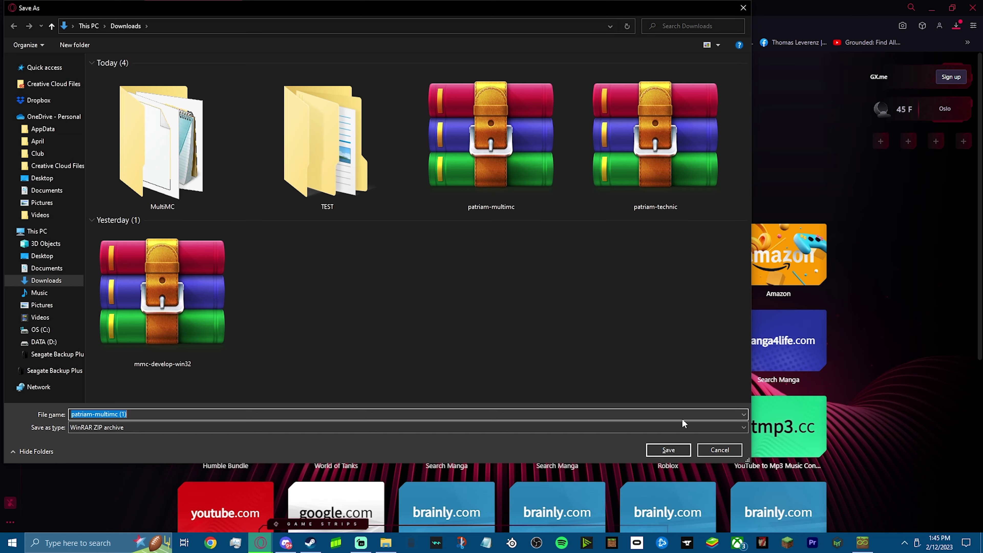
{"action": "left_click", "coordinate": [675, 452]}
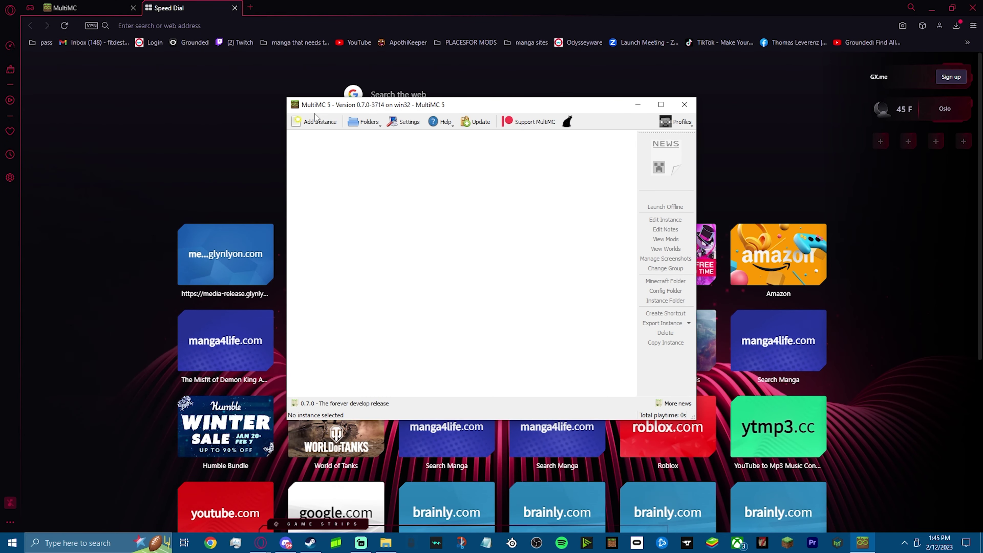
- Create a new instance by importing patriam-multimc (1).zip from the Downloads folder, keeping the suggested name and no group
{"action": "left_click", "coordinate": [315, 121]}
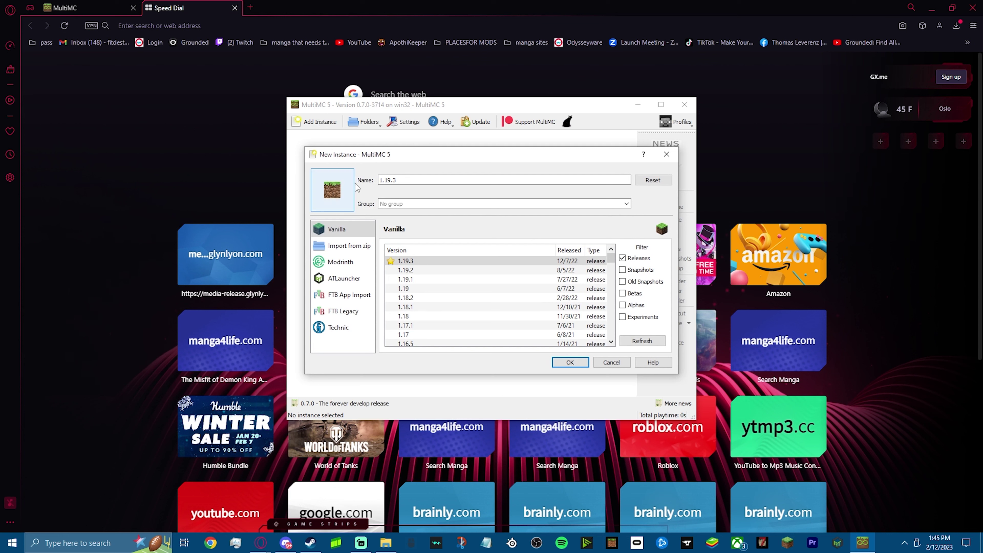
{"action": "left_click", "coordinate": [349, 246]}
{"action": "left_click", "coordinate": [648, 258]}
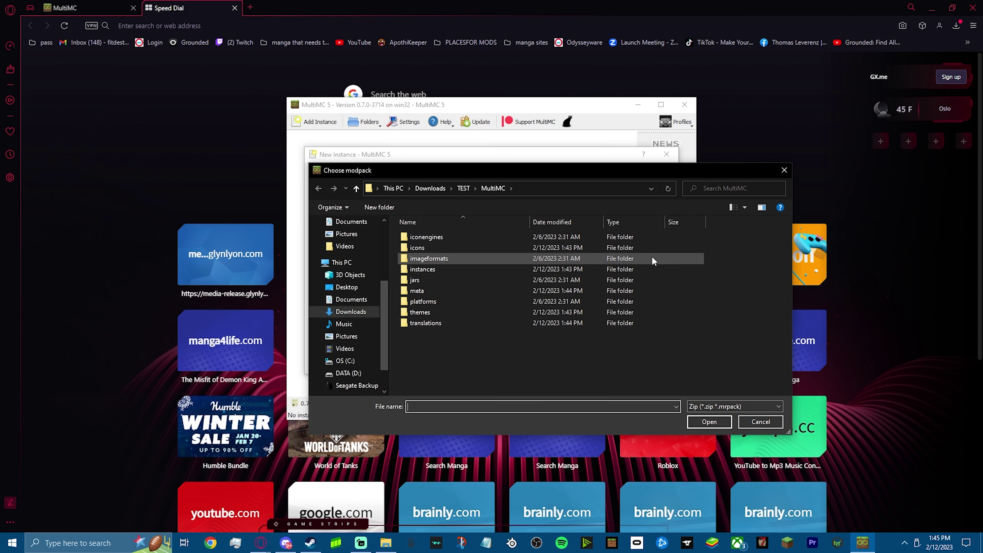
{"action": "left_click", "coordinate": [348, 340]}
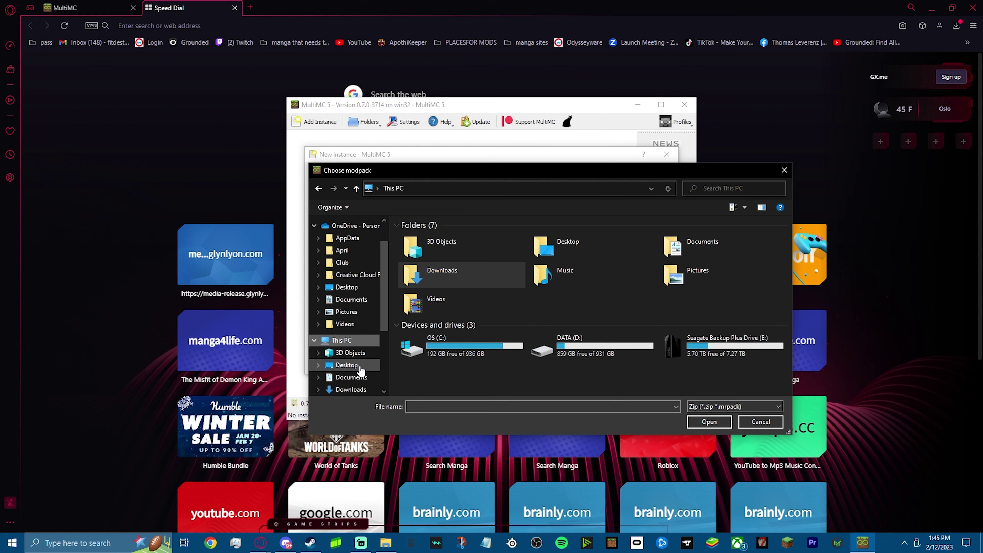
{"action": "left_click", "coordinate": [351, 377]}
{"action": "left_click", "coordinate": [351, 389]}
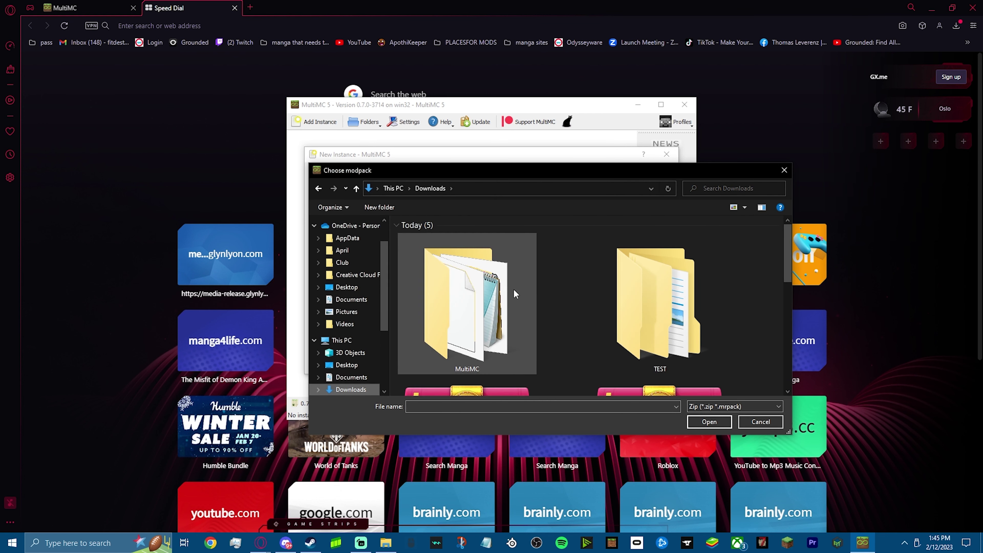
{"action": "scroll", "coordinate": [535, 350], "scroll_direction": "down", "scroll_amount": 5}
{"action": "scroll", "coordinate": [535, 357], "scroll_direction": "up", "scroll_amount": 2}
{"action": "double_click", "coordinate": [471, 298]}
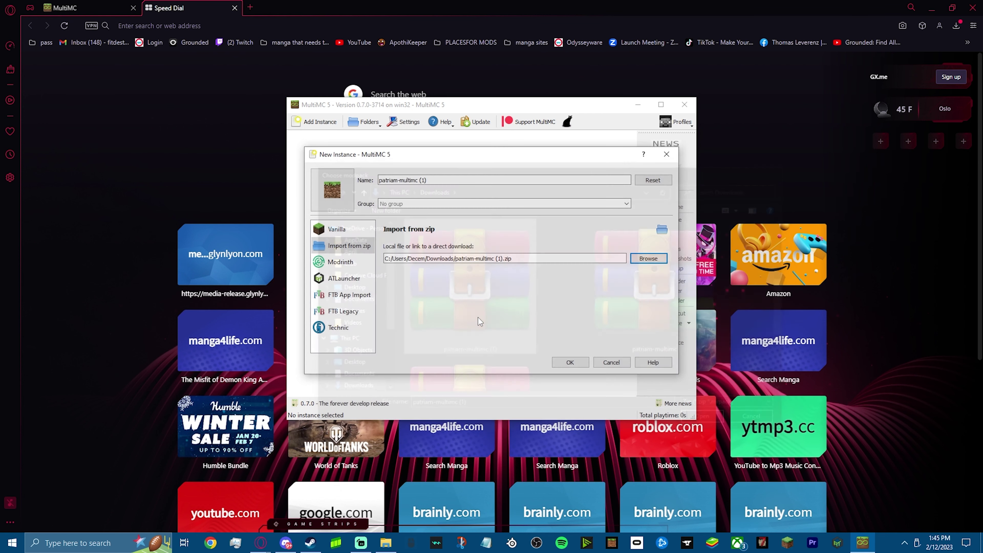
{"action": "left_click", "coordinate": [569, 362]}
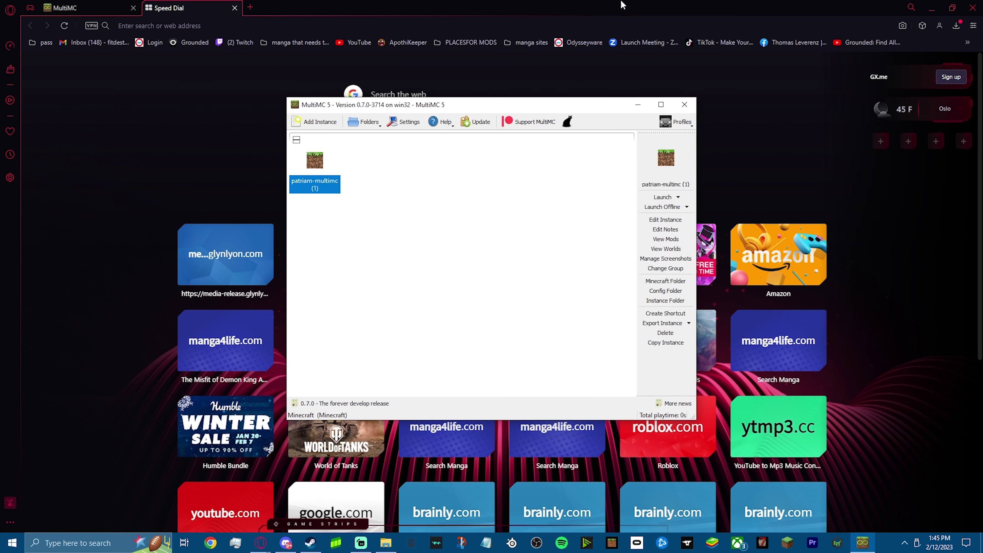
- Examine the account management settings for the options to add a Microsoft or Mojang account, and close them
{"action": "left_click", "coordinate": [676, 122]}
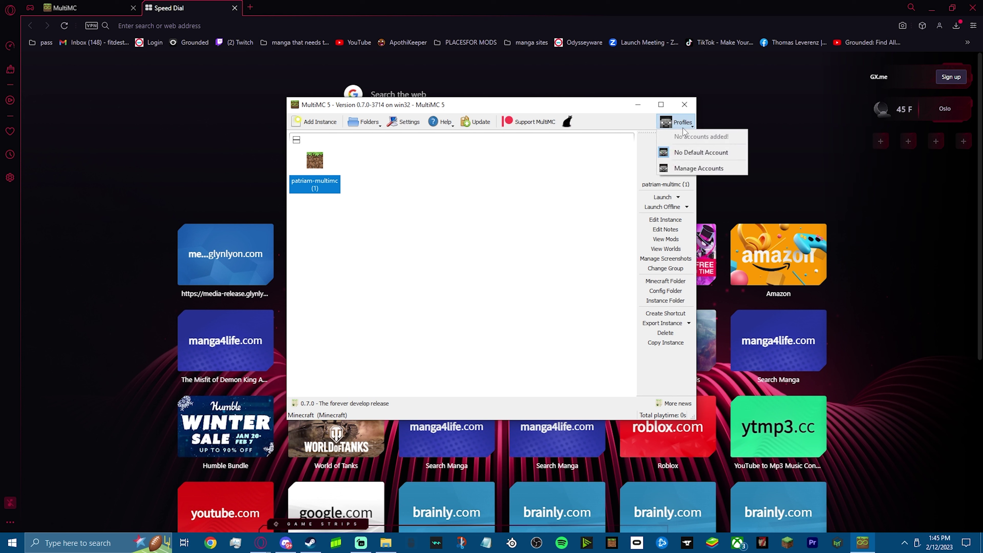
{"action": "left_click", "coordinate": [701, 168]}
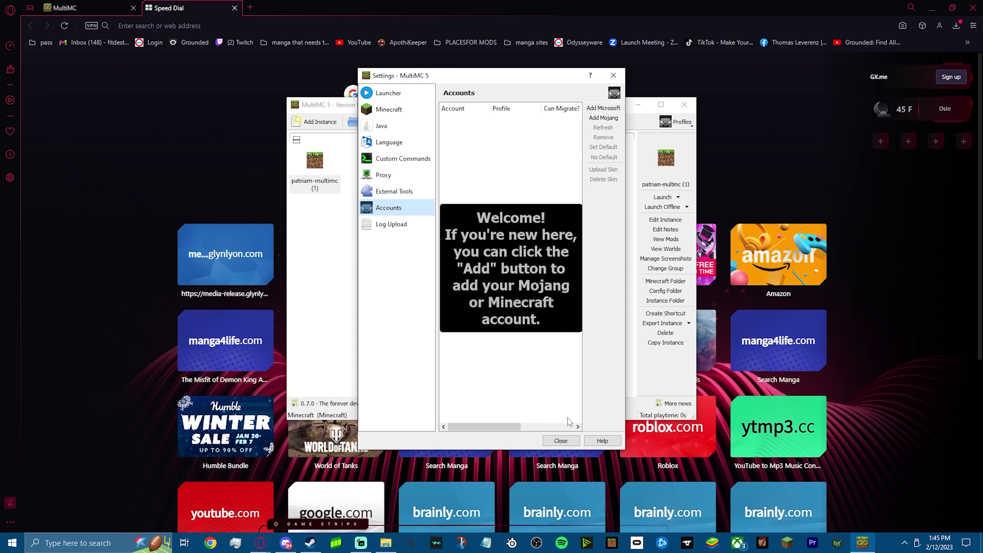
{"action": "left_click", "coordinate": [561, 441]}
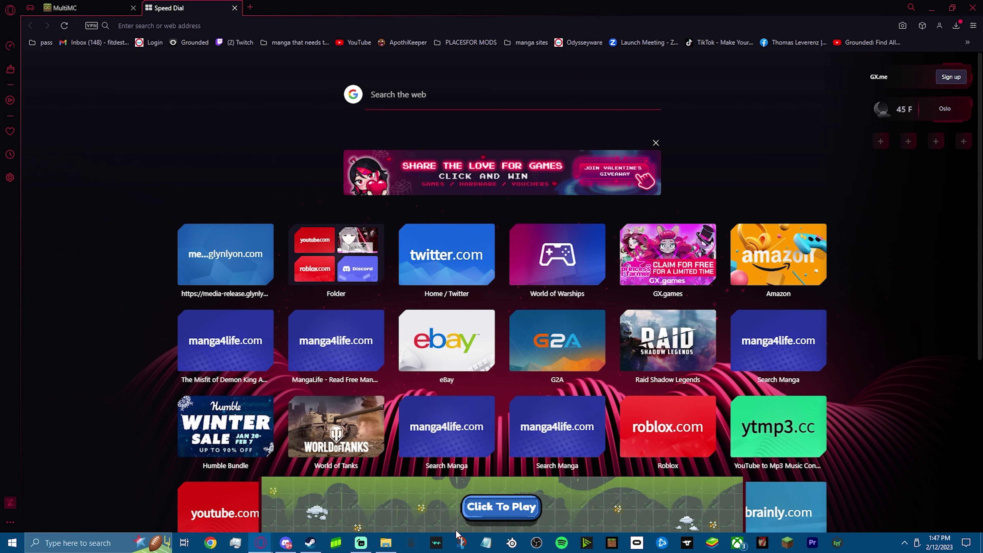
{"action": "left_click", "coordinate": [361, 542]}
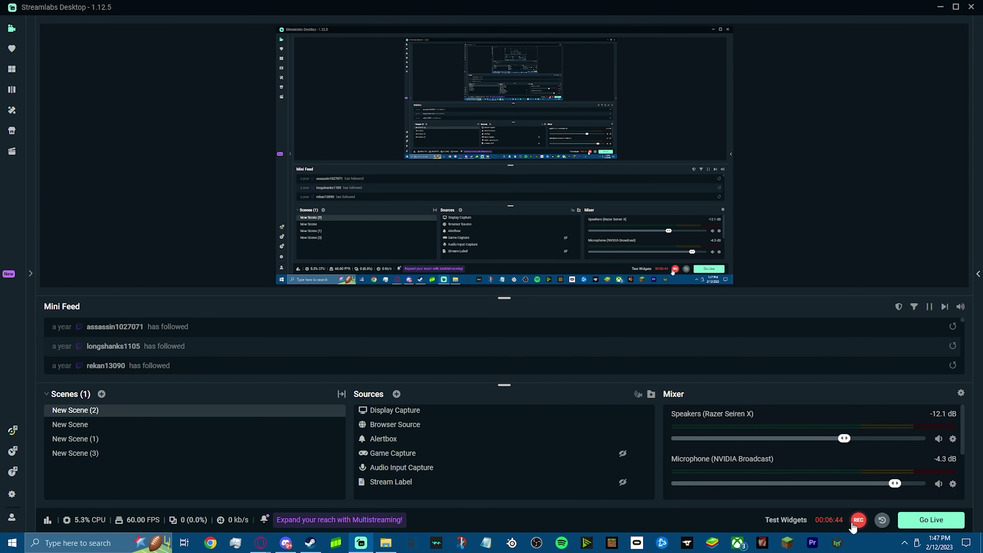